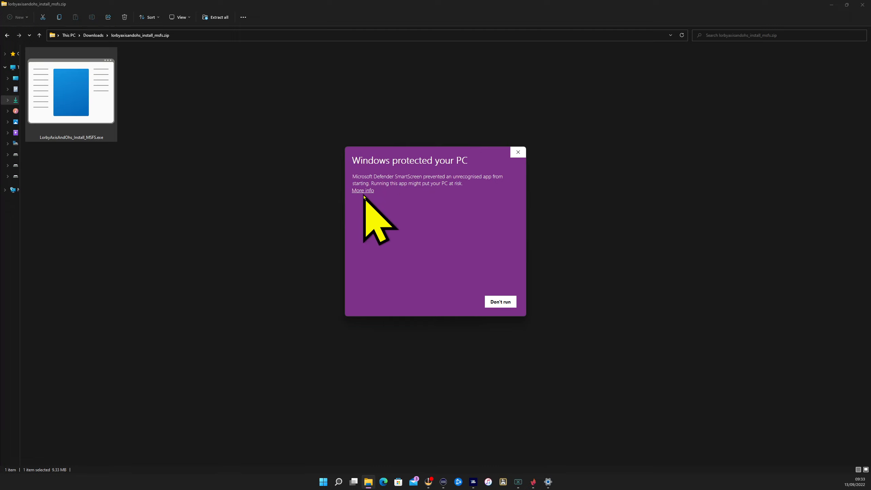
Run LorbyAxisAndOhs_Install_MSFS.exe despite the SmartScreen block, review its license agreement, cancel the setup and close the installer's folder.
{"action": "left_click", "coordinate": [362, 190]}
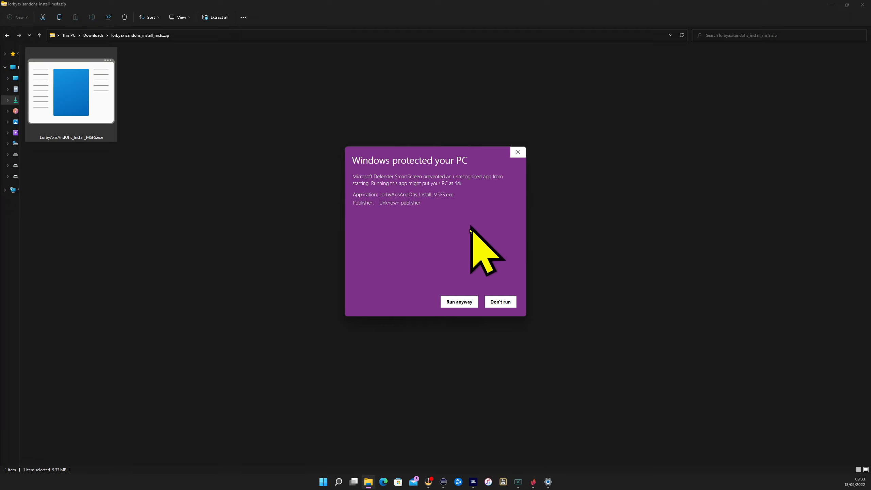
{"action": "left_click", "coordinate": [459, 305]}
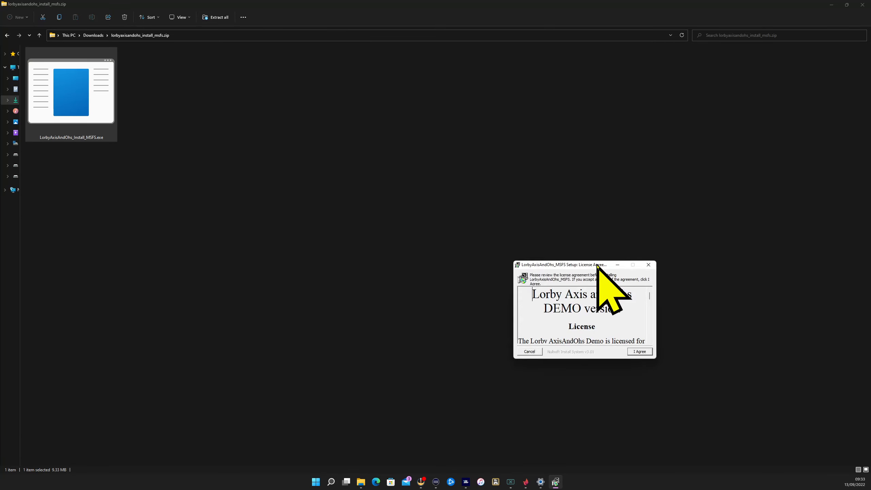
{"action": "left_click_drag", "start_coordinate": [596, 267], "coordinate": [449, 155]}
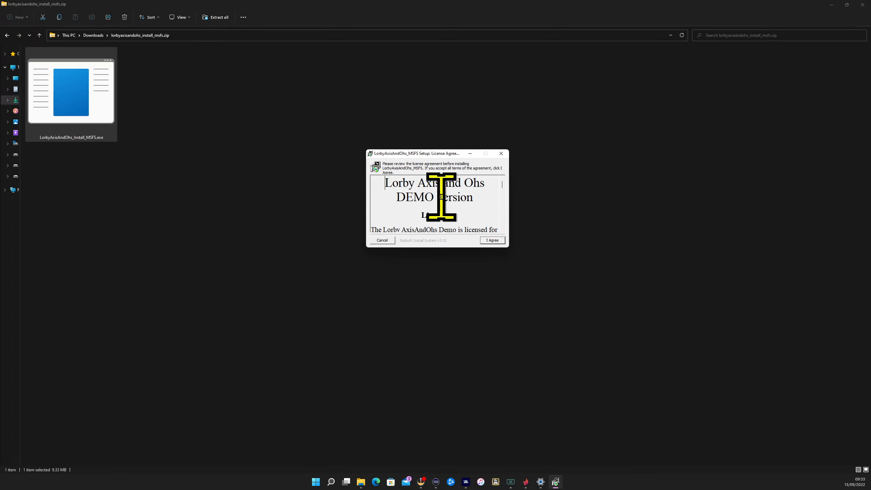
{"action": "scroll", "coordinate": [436, 204], "scroll_direction": "down", "scroll_amount": 5}
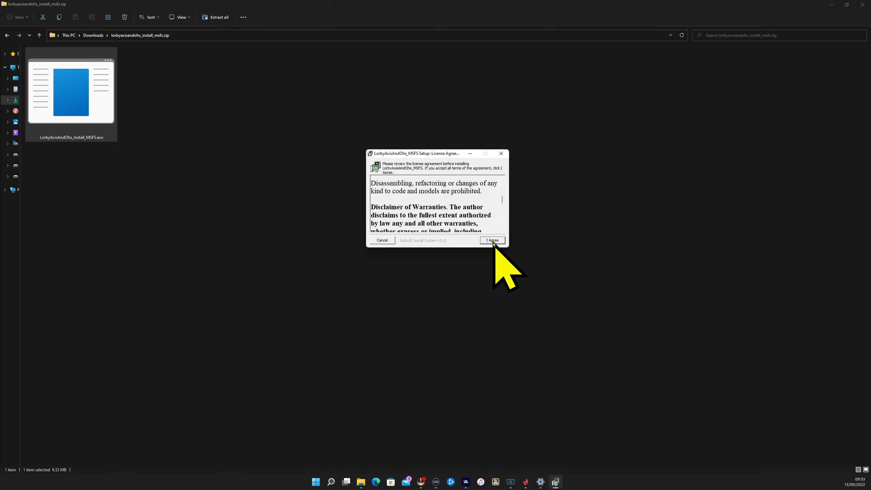
{"action": "left_click", "coordinate": [392, 242]}
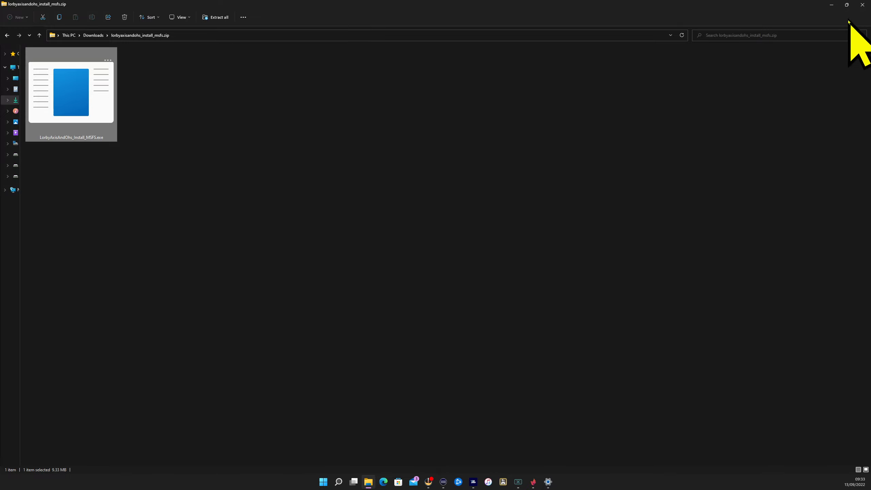
{"action": "left_click", "coordinate": [859, 3]}
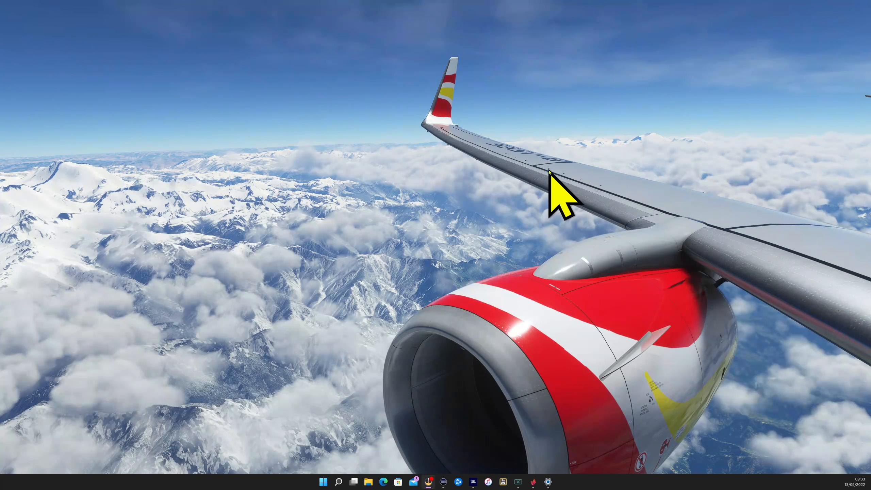
Open FENIX A320 1_4_ro_mp.zip from the Downloads folder and show its contents as extra large icons in a reduced window beside free desktop space.
{"action": "left_click", "coordinate": [369, 482]}
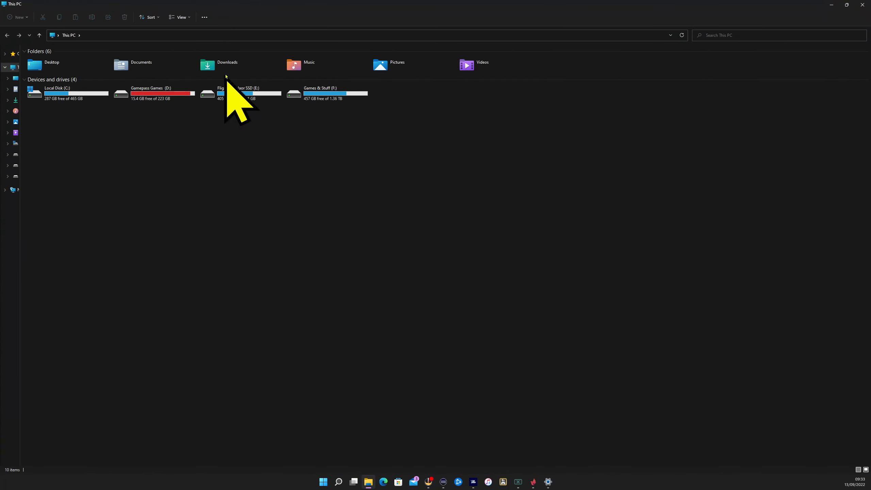
{"action": "double_click", "coordinate": [226, 76]}
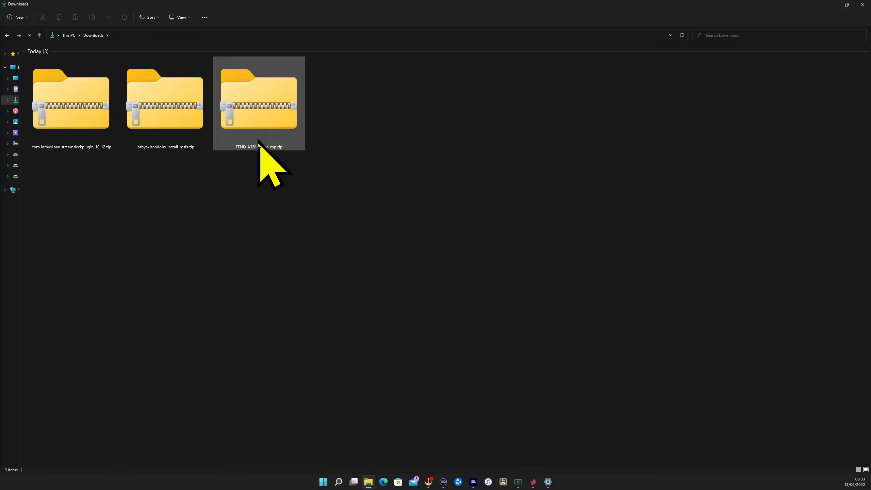
{"action": "double_click", "coordinate": [251, 106]}
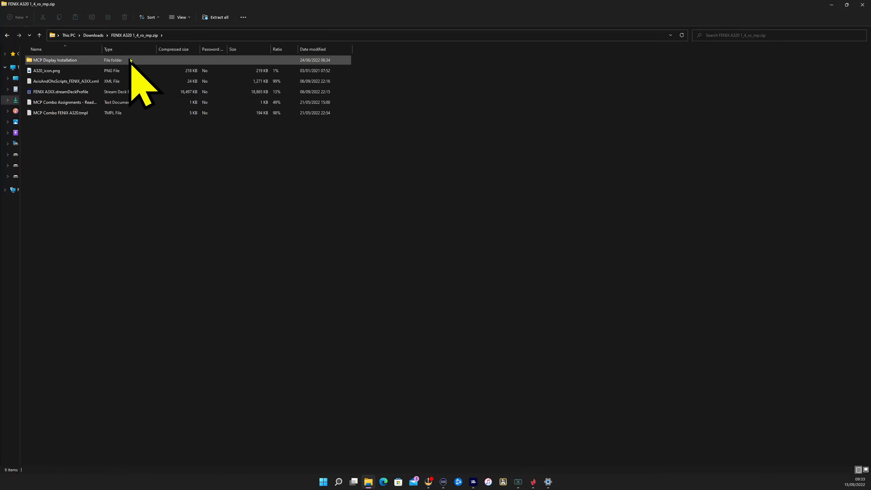
{"action": "left_click", "coordinate": [177, 16]}
{"action": "left_click", "coordinate": [211, 44]}
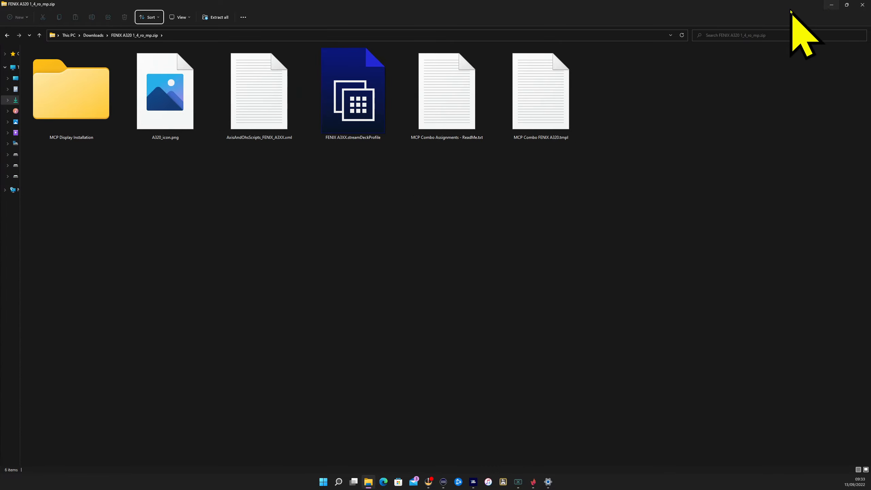
{"action": "double_click", "coordinate": [780, 8]}
{"action": "left_click_drag", "start_coordinate": [524, 72], "coordinate": [408, 55]}
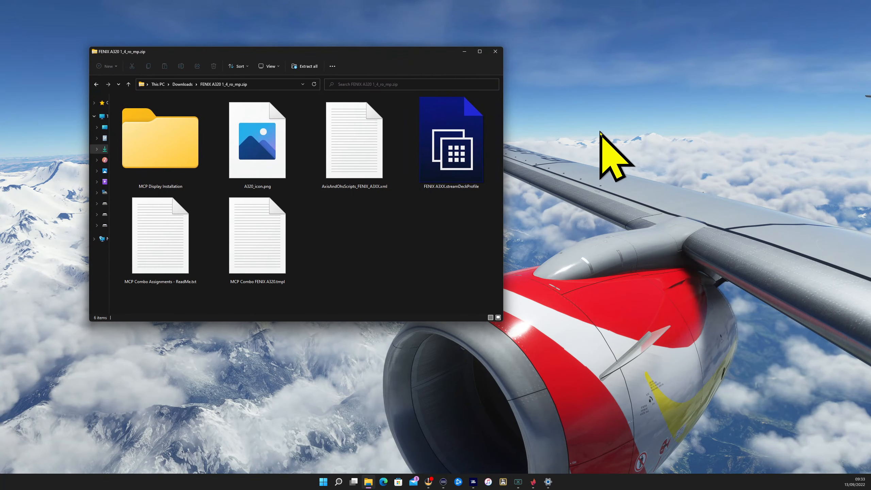
Create a new folder on the desktop named FENIX AAO.
{"action": "right_click", "coordinate": [614, 117]}
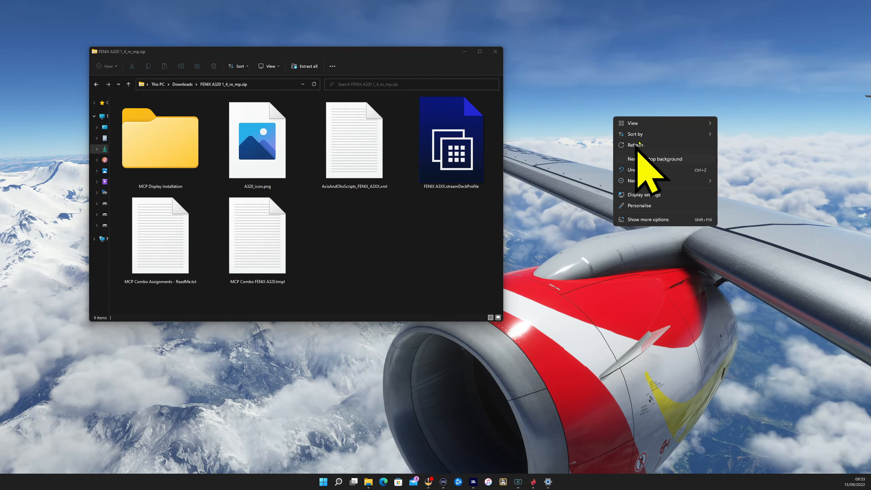
{"action": "mouse_move", "coordinate": [683, 180]}
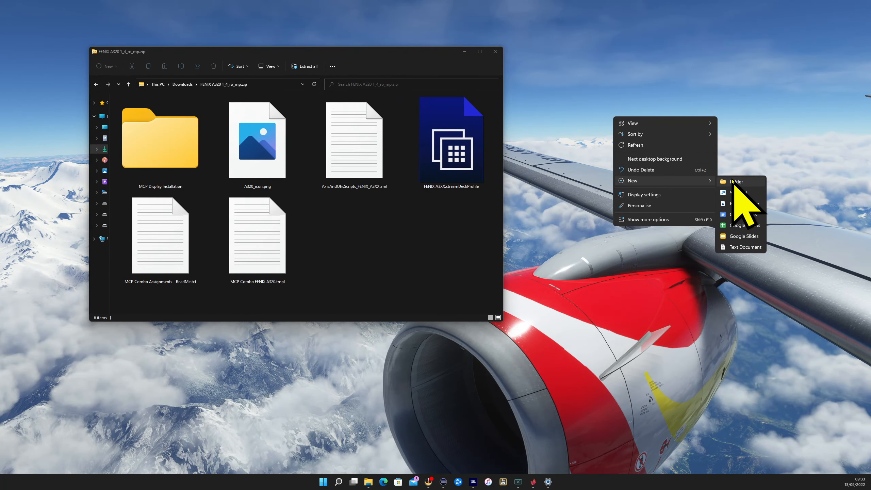
{"action": "left_click", "coordinate": [734, 185]}
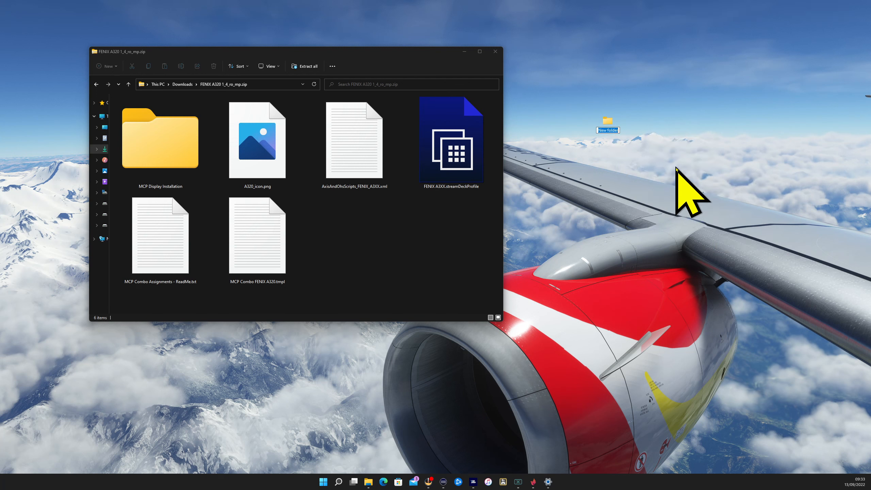
{"action": "type", "text": "fENIX"}
{"action": "type", "text": "FENI"}
{"action": "type", "text": "X AAO"}
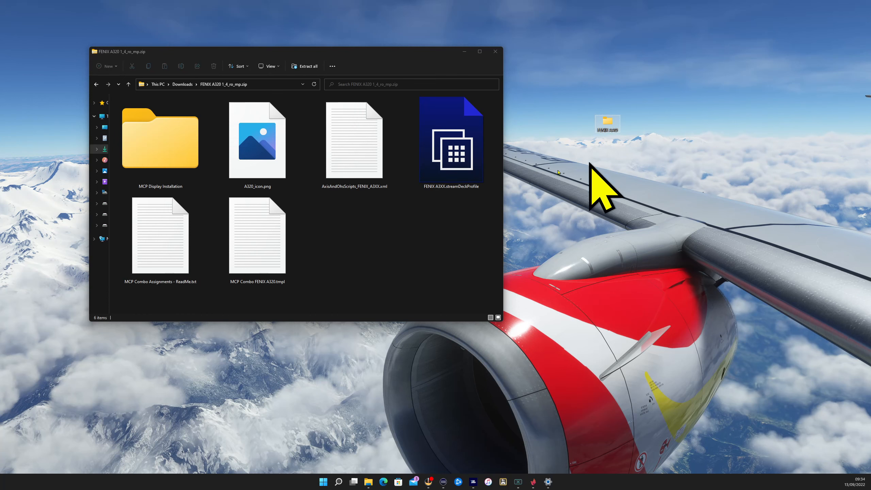
Show the desktop items as large icons and move the FENIX AAO folder higher up on the desktop.
{"action": "right_click", "coordinate": [609, 120]}
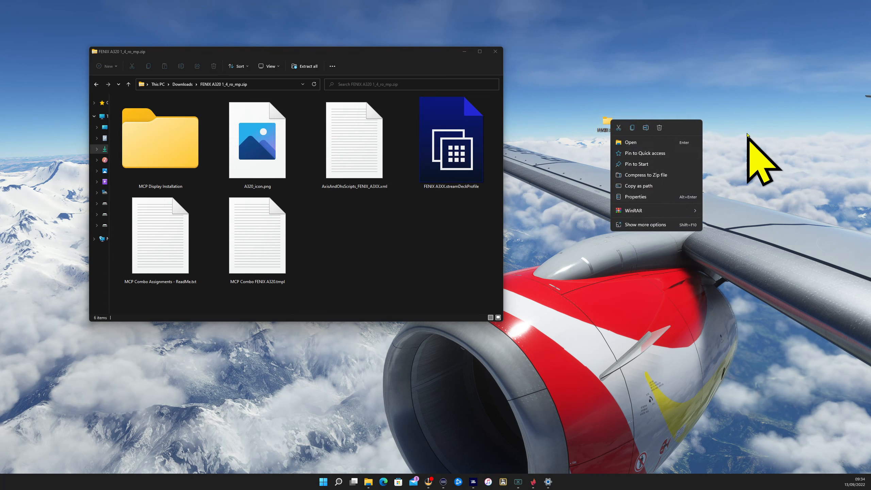
{"action": "left_click", "coordinate": [709, 89]}
{"action": "right_click", "coordinate": [709, 87]}
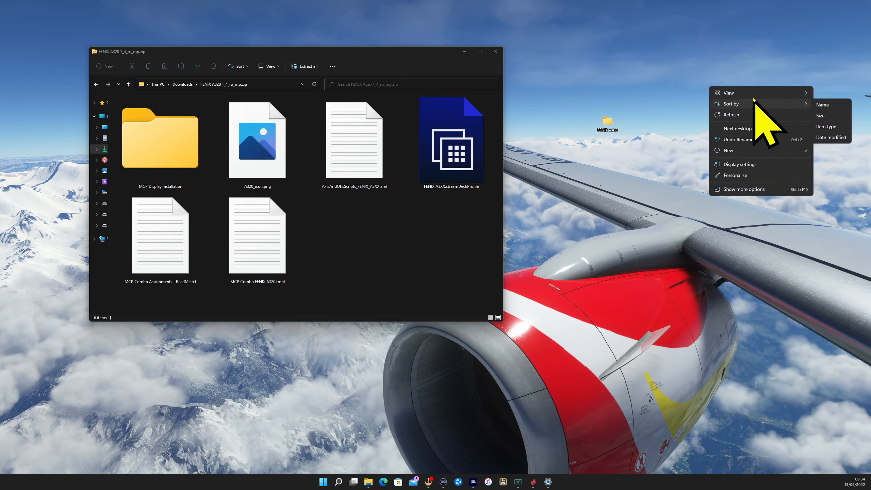
{"action": "mouse_move", "coordinate": [754, 97]}
{"action": "left_click", "coordinate": [784, 92]}
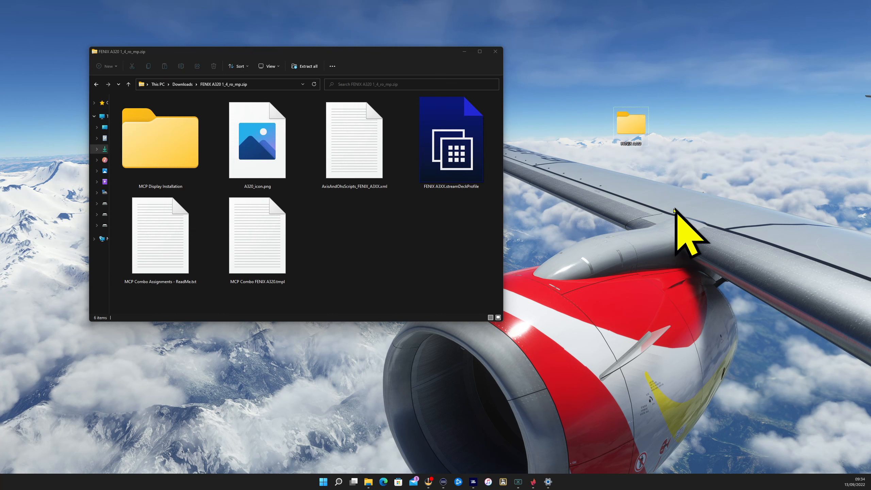
{"action": "left_click_drag", "start_coordinate": [640, 131], "coordinate": [600, 79]}
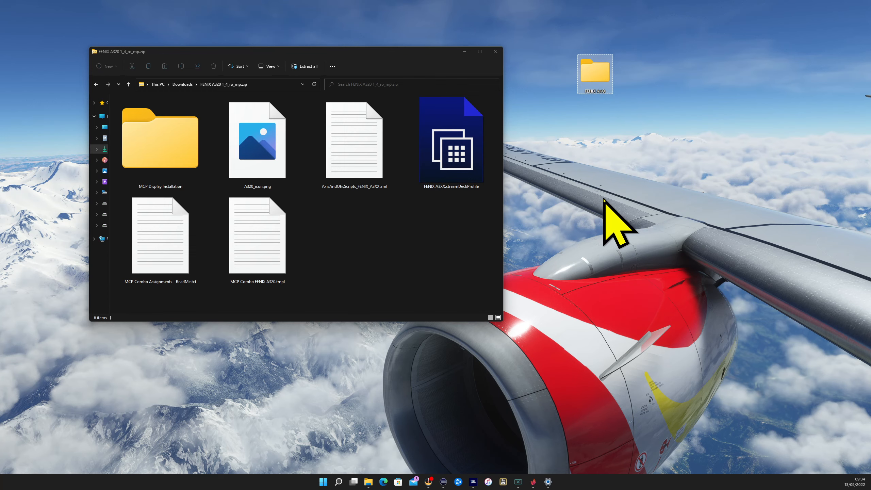
Copy all files and the MCP Display Installation folder from the FENIX A320 zip into the desktop FENIX AAO folder, and close the zip.
{"action": "left_click_drag", "start_coordinate": [444, 54], "coordinate": [426, 51]}
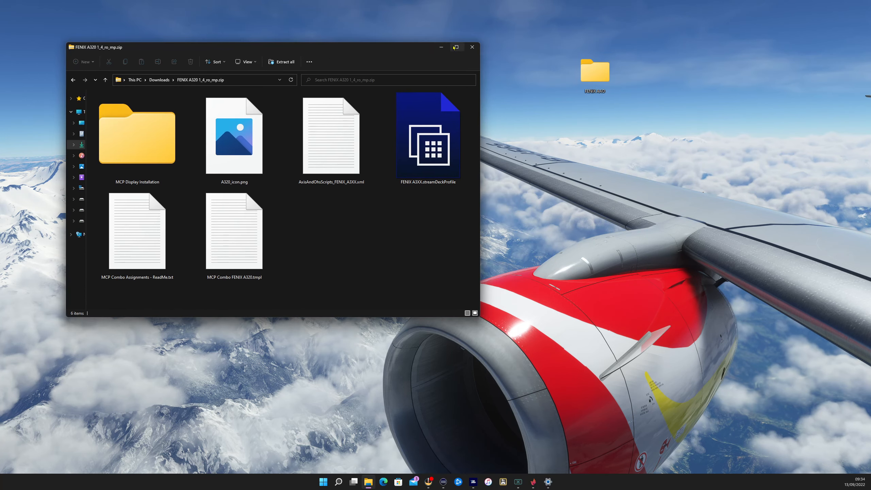
{"action": "left_click", "coordinate": [456, 47]}
{"action": "left_click_drag", "start_coordinate": [617, 8], "coordinate": [285, 61]}
{"action": "left_click_drag", "start_coordinate": [431, 277], "coordinate": [99, 110]}
{"action": "left_click_drag", "start_coordinate": [175, 244], "coordinate": [596, 73]}
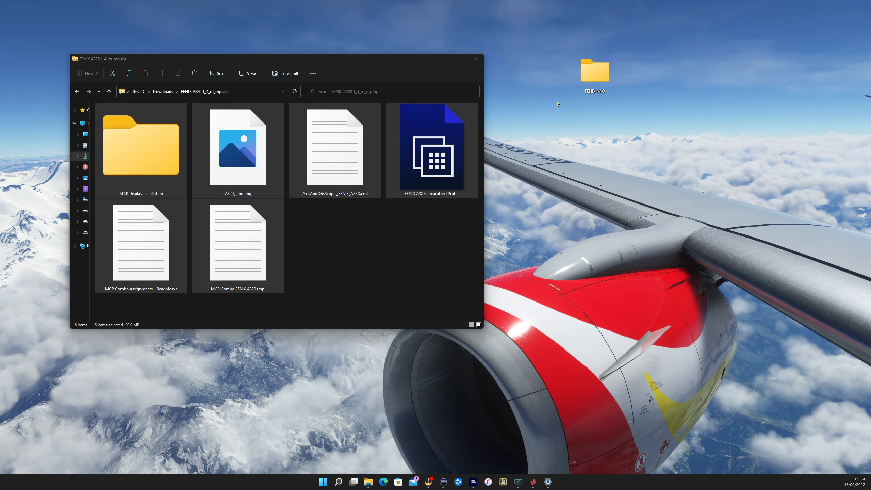
{"action": "left_click", "coordinate": [476, 58]}
Check the contents of the FENIX AAO folder and place the folder in the desktop's upper-left corner.
{"action": "left_click_drag", "start_coordinate": [601, 82], "coordinate": [277, 69]}
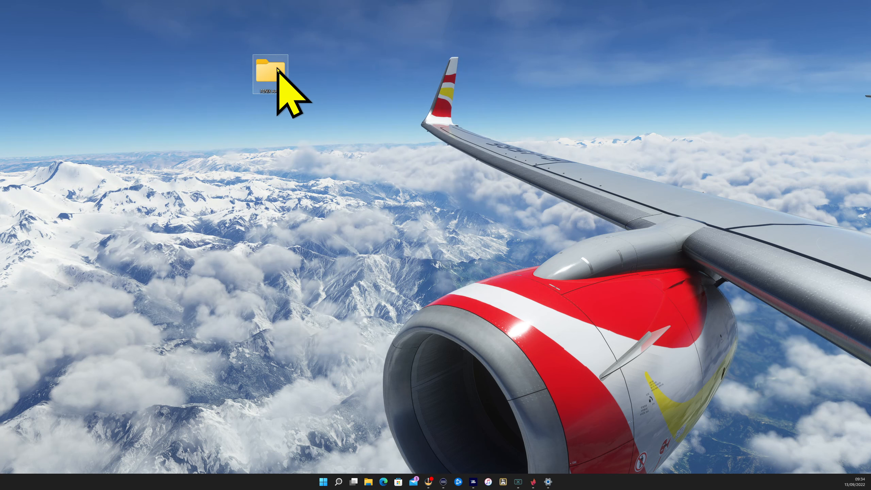
{"action": "double_click", "coordinate": [277, 68]}
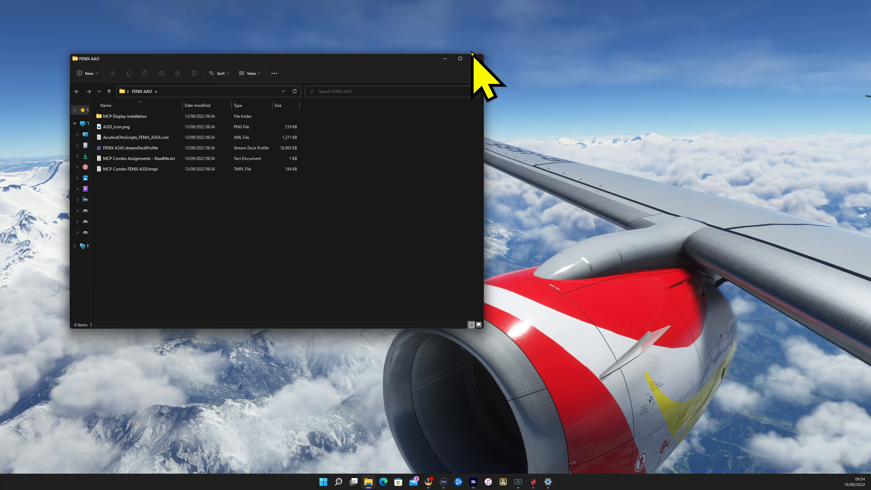
{"action": "left_click", "coordinate": [477, 61]}
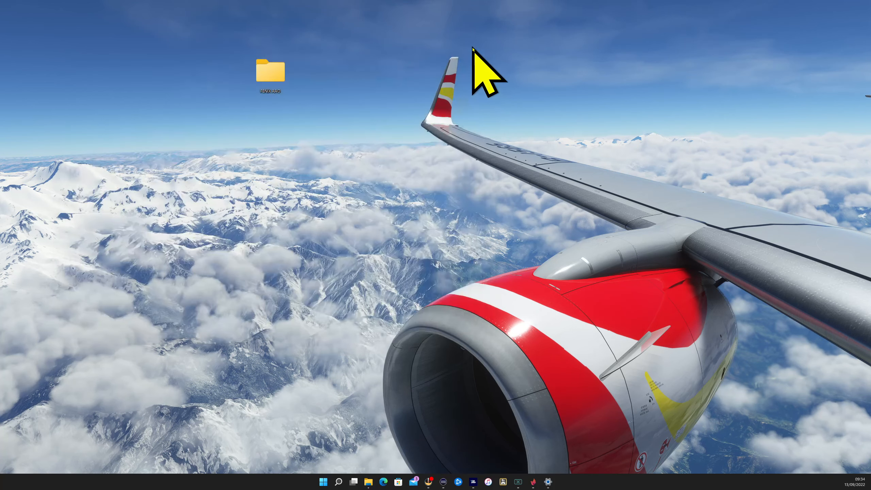
{"action": "left_click_drag", "start_coordinate": [267, 83], "coordinate": [14, 31]}
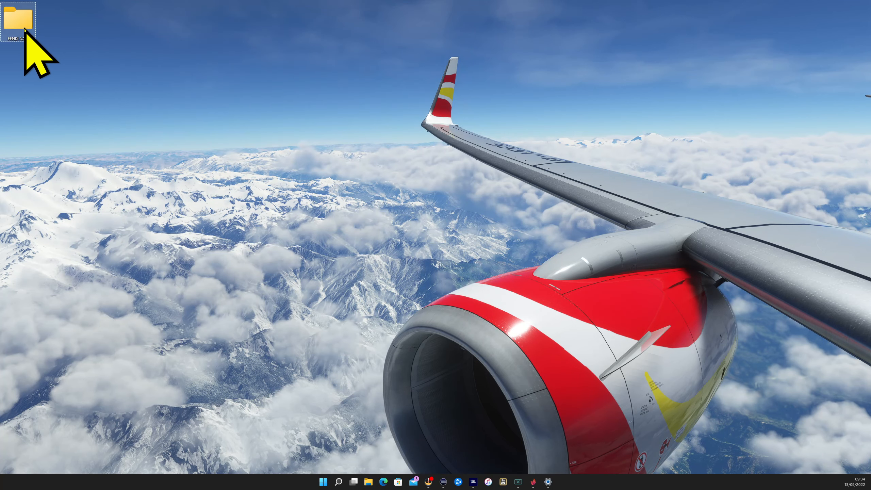
Search Windows for LOR, run LorbyAxisAndOhs_MSFS as administrator, and position its window near the middle of the desktop.
{"action": "left_click", "coordinate": [321, 486]}
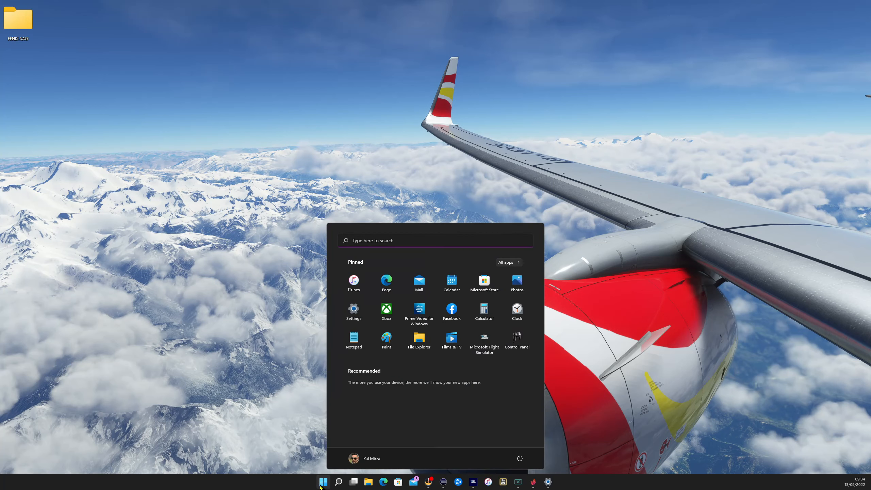
{"action": "left_click", "coordinate": [375, 241]}
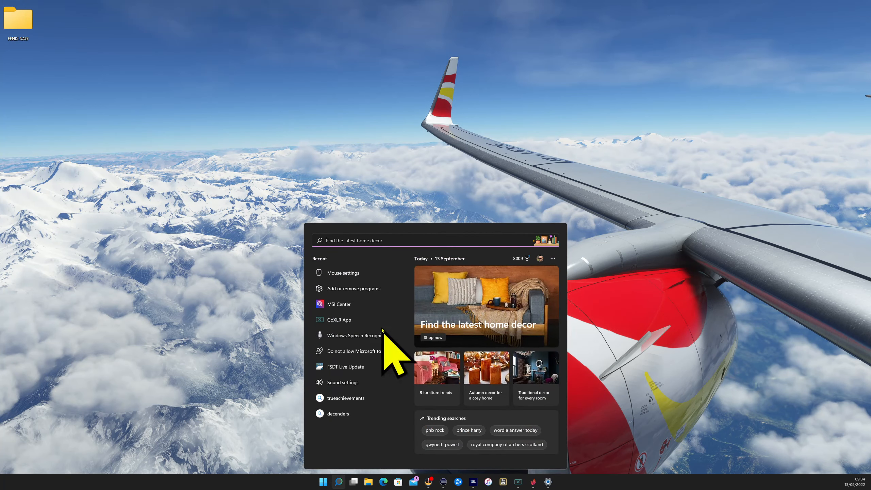
{"action": "type", "text": "LOR"}
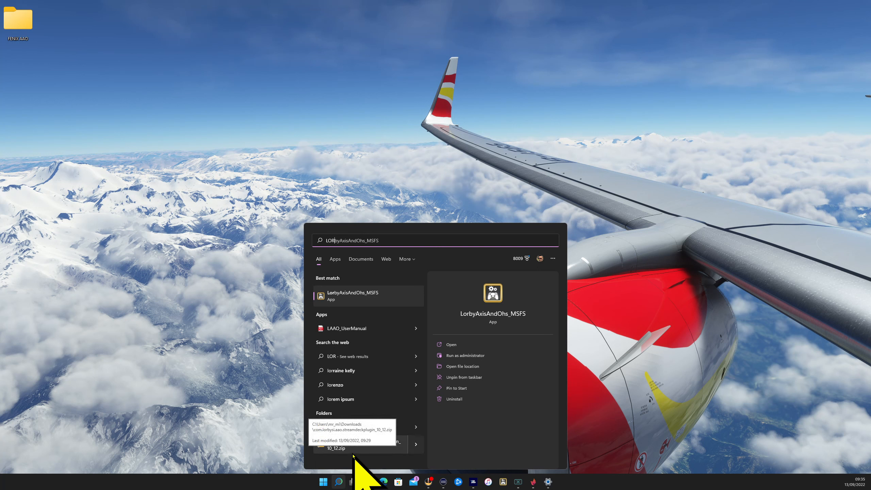
{"action": "right_click", "coordinate": [356, 299]}
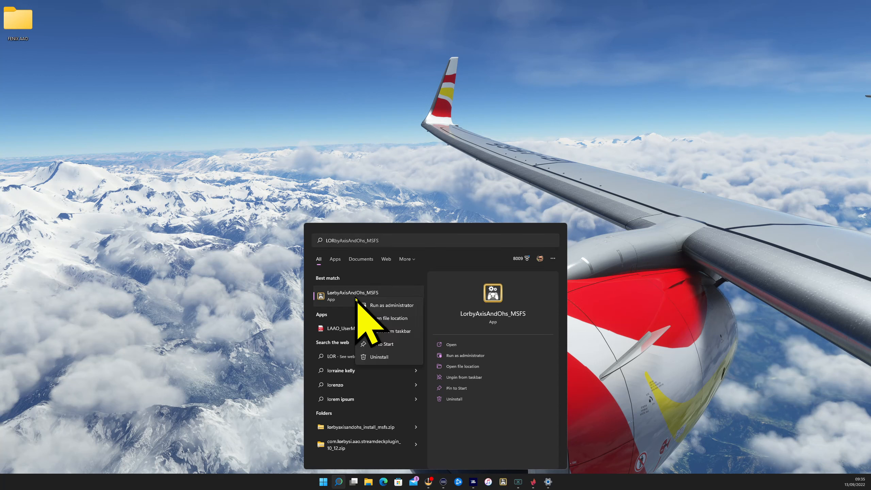
{"action": "left_click", "coordinate": [405, 306]}
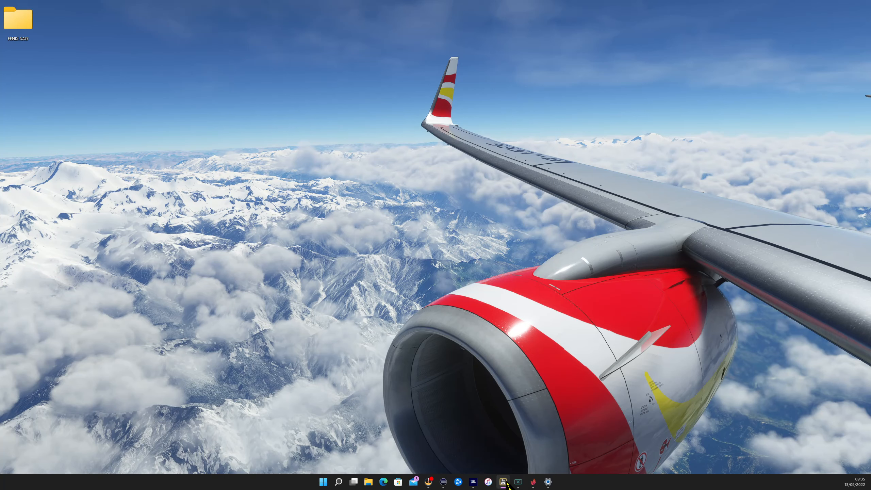
{"action": "left_click_drag", "start_coordinate": [484, 122], "coordinate": [437, 79]}
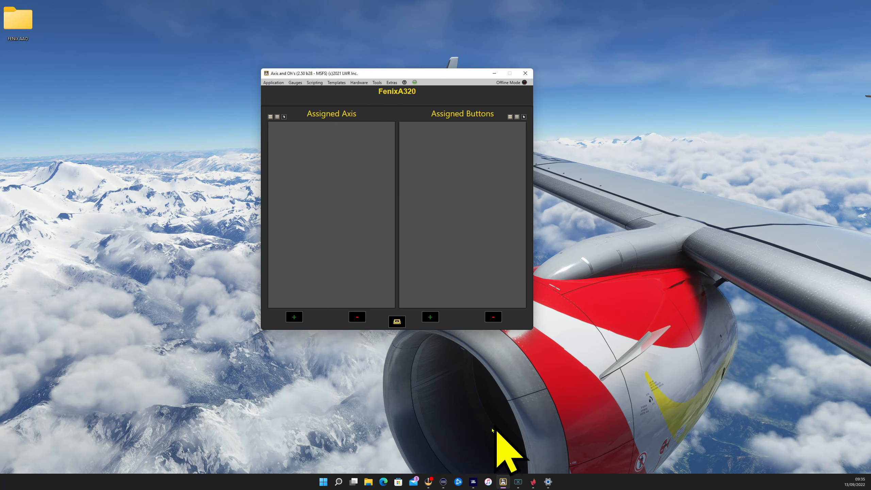
Bring up the running Microsoft Flight Simulator window to check it, and minimise it again.
{"action": "left_click", "coordinate": [473, 479]}
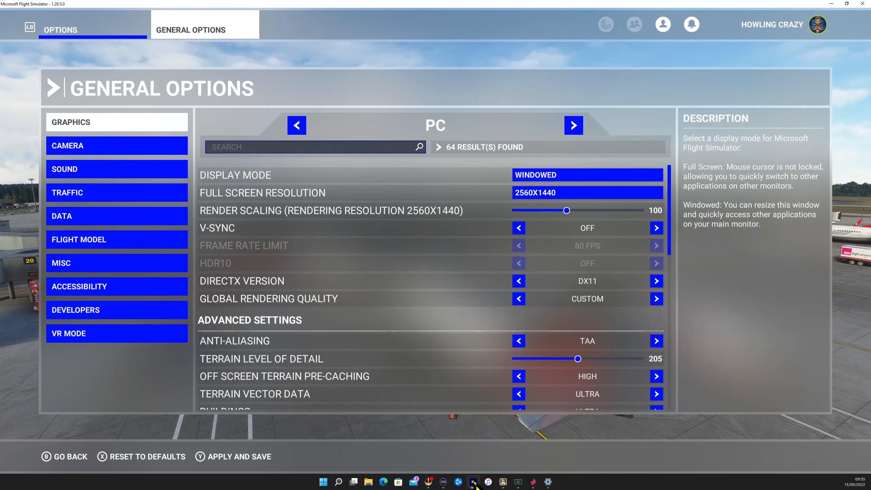
{"action": "left_click", "coordinate": [474, 482]}
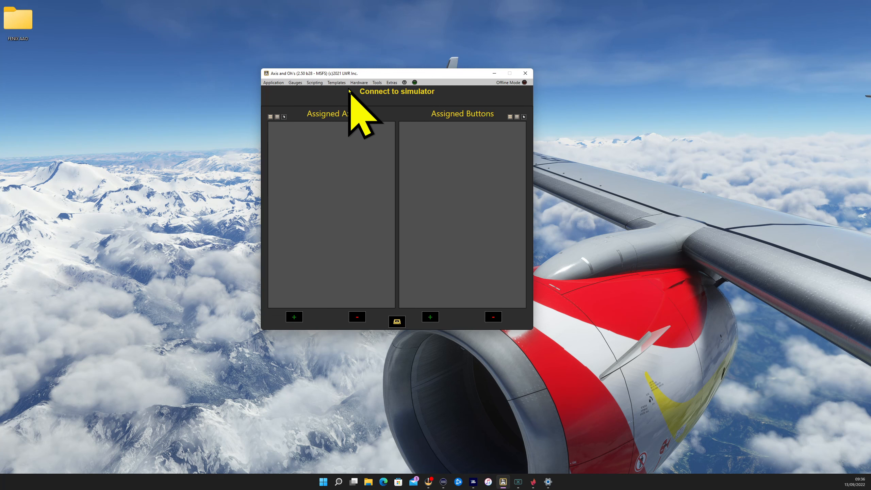
Open the FENIX AAO folder from the desktop and show its files as large icons.
{"action": "double_click", "coordinate": [26, 25]}
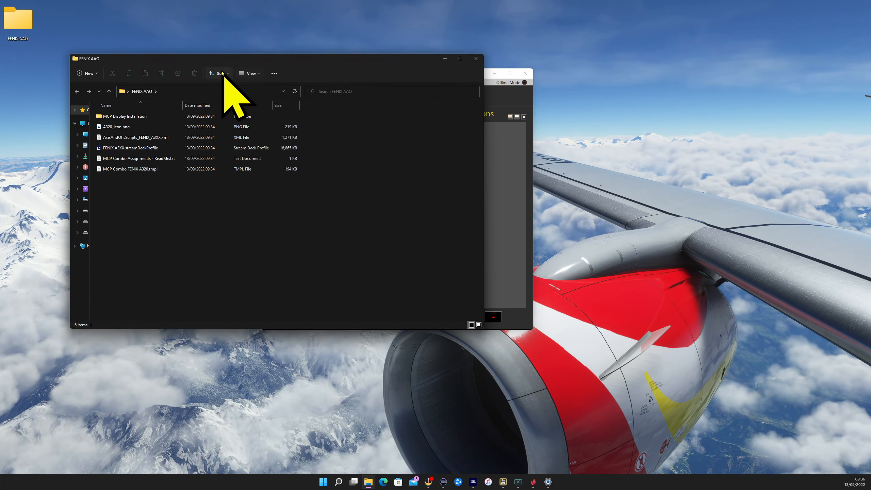
{"action": "left_click", "coordinate": [250, 74]}
{"action": "left_click", "coordinate": [247, 104]}
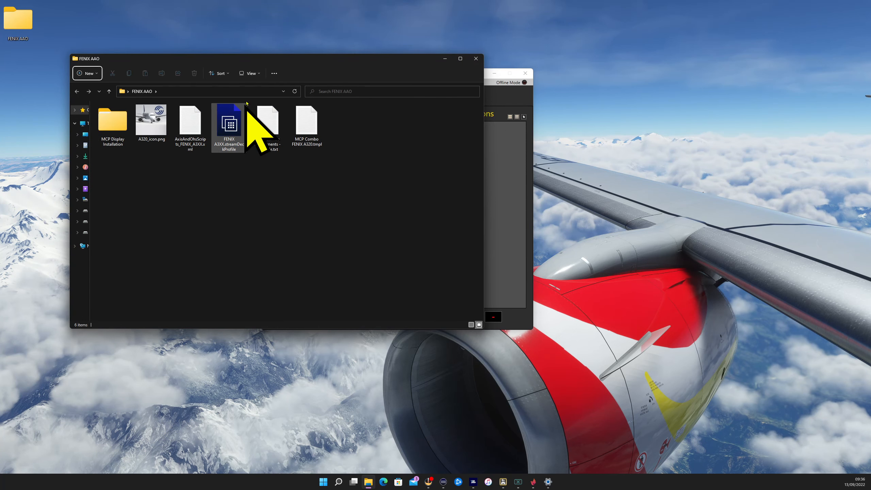
Arrange the FENIX AAO folder window and the Axis and Ohs window so that both stay accessible on the desktop.
{"action": "left_click_drag", "start_coordinate": [301, 59], "coordinate": [258, 213]}
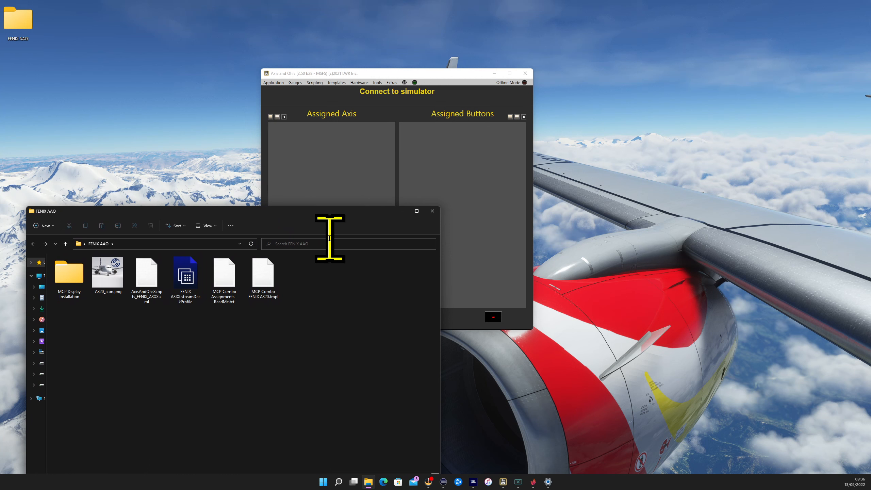
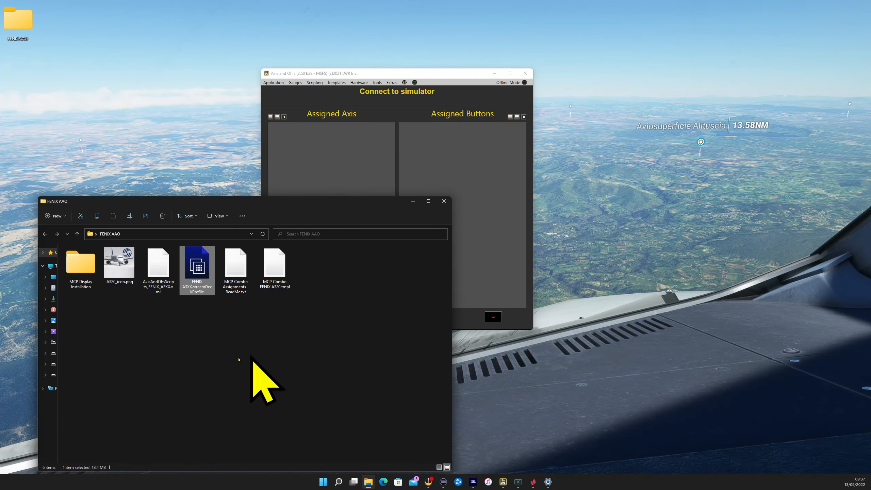
{"action": "left_click_drag", "start_coordinate": [434, 74], "coordinate": [580, 37]}
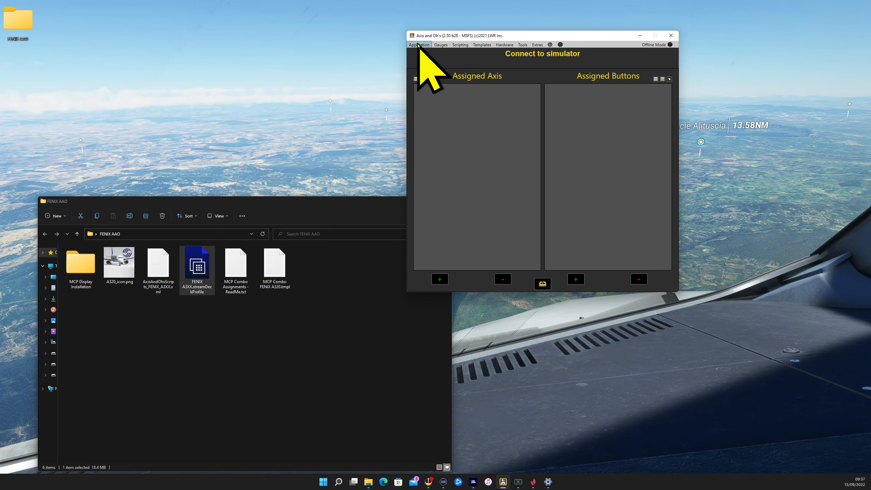
{"action": "left_click", "coordinate": [460, 47]}
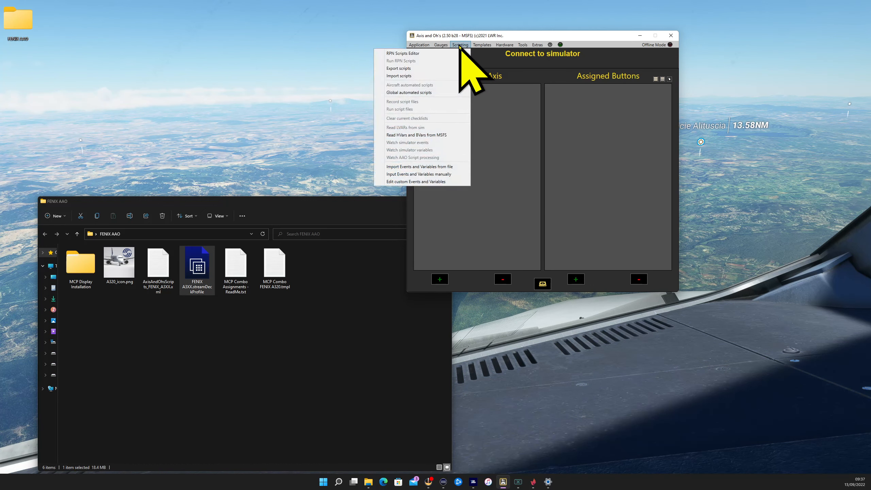
{"action": "left_click", "coordinate": [429, 77]}
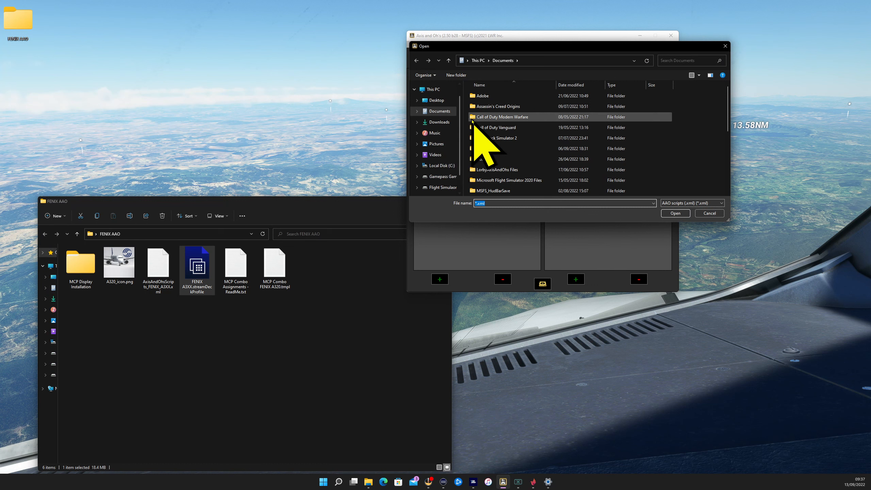
{"action": "left_click", "coordinate": [436, 100]}
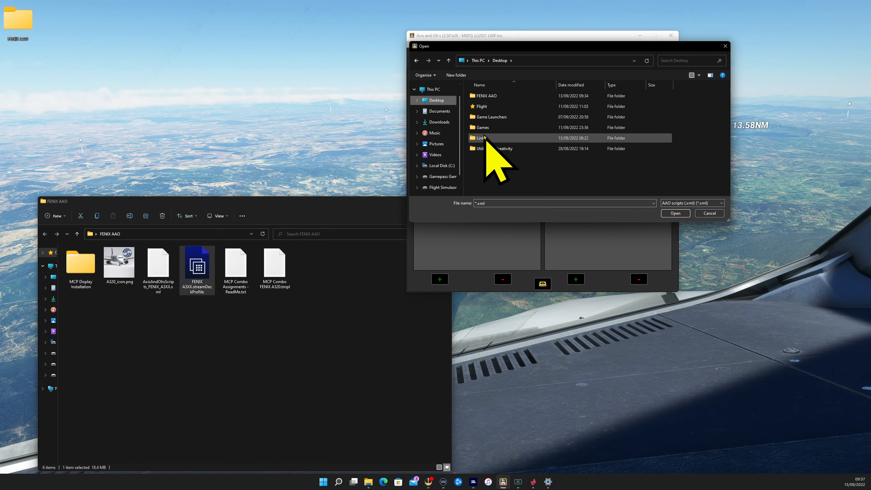
{"action": "double_click", "coordinate": [500, 98]}
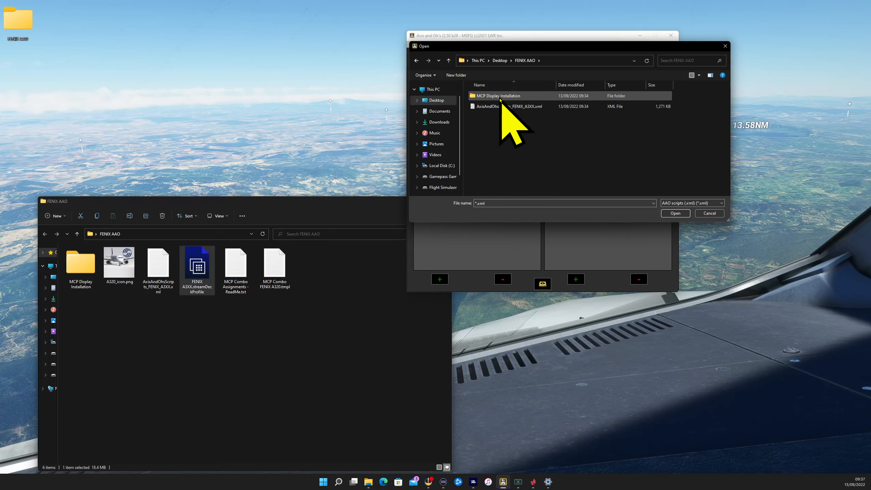
{"action": "left_click_drag", "start_coordinate": [580, 48], "coordinate": [604, 129]}
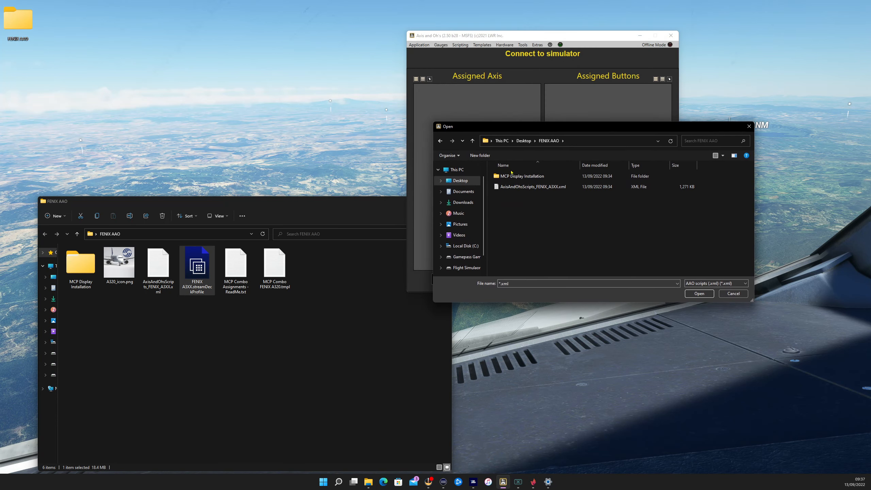
{"action": "left_click", "coordinate": [731, 294]}
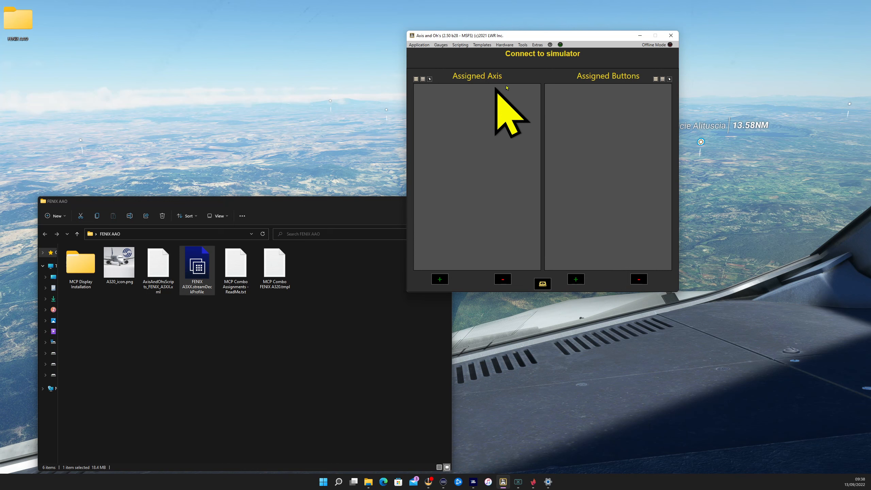
Load AxisAndOhsScripts_FENIX_A3XX.xml from the desktop's FENIX AAO folder for script import.
{"action": "left_click", "coordinate": [460, 44]}
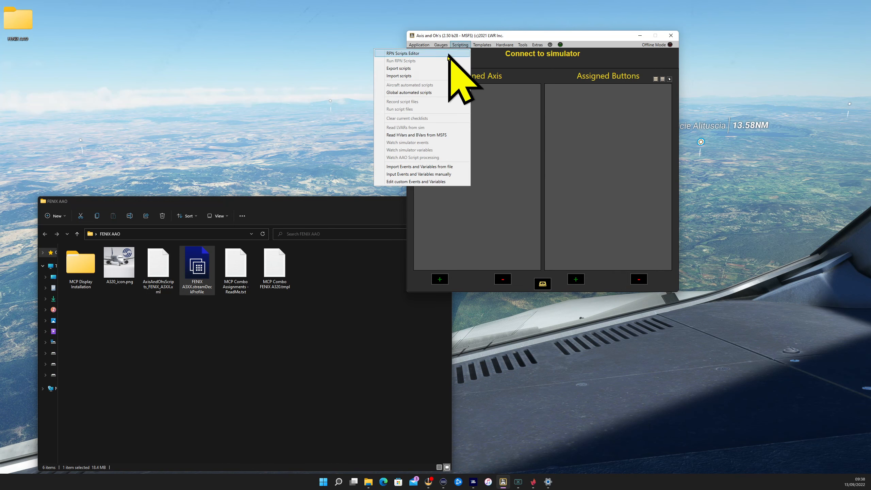
{"action": "left_click", "coordinate": [406, 75]}
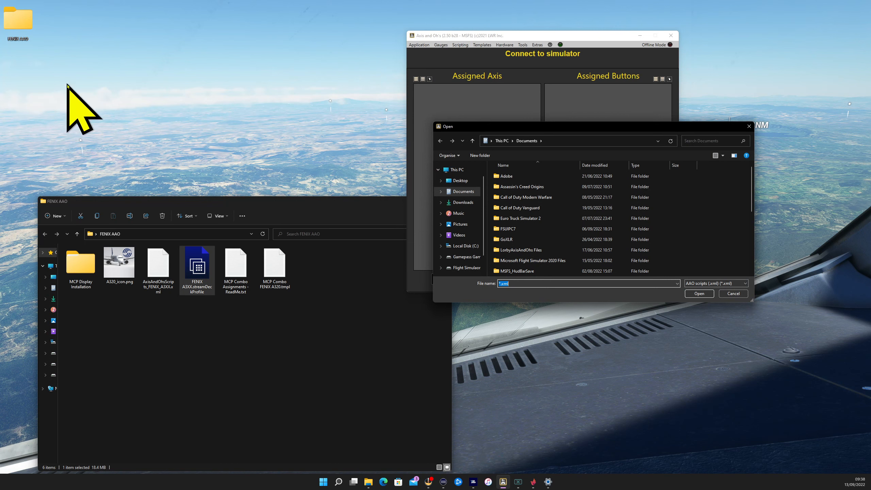
{"action": "left_click", "coordinate": [460, 181]}
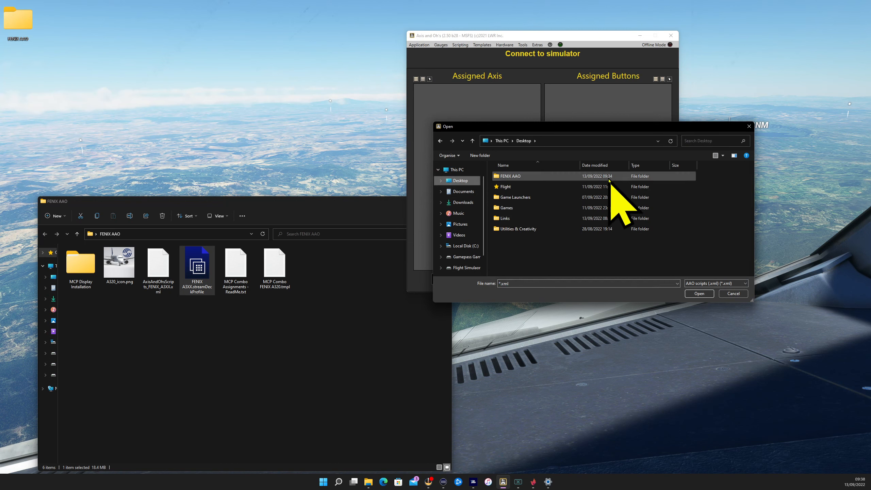
{"action": "left_click", "coordinate": [529, 177]}
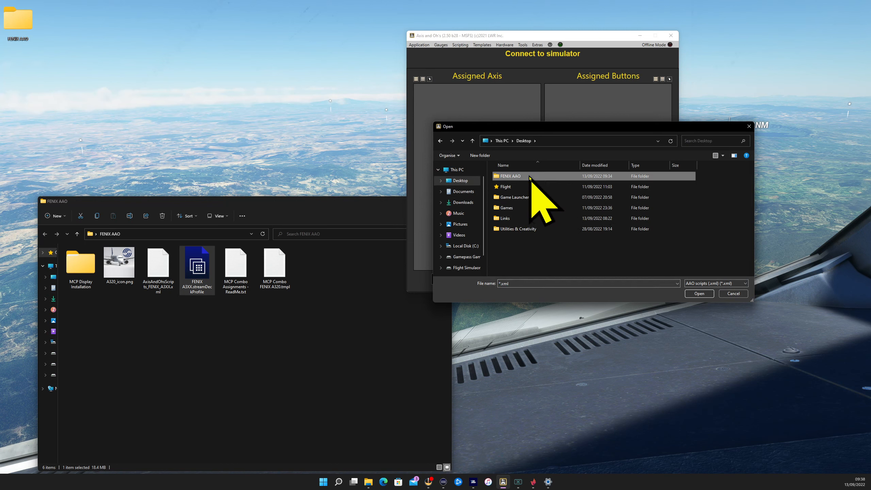
{"action": "double_click", "coordinate": [530, 177]}
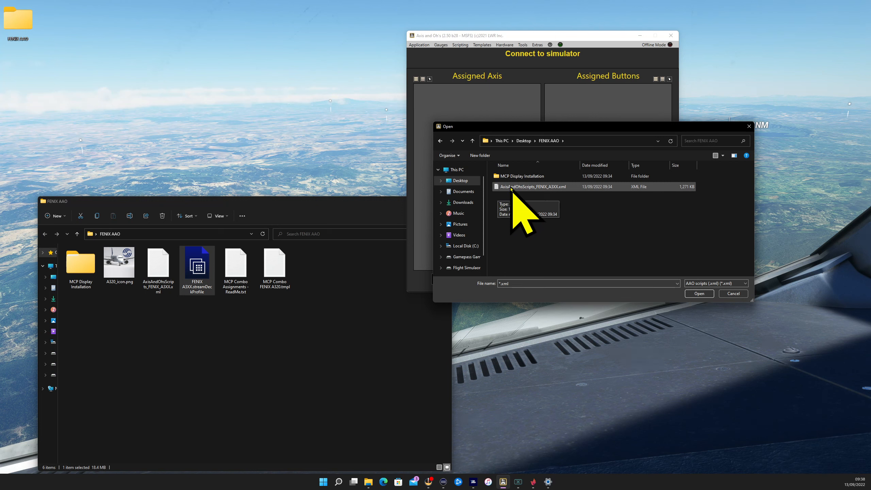
{"action": "double_click", "coordinate": [511, 188]}
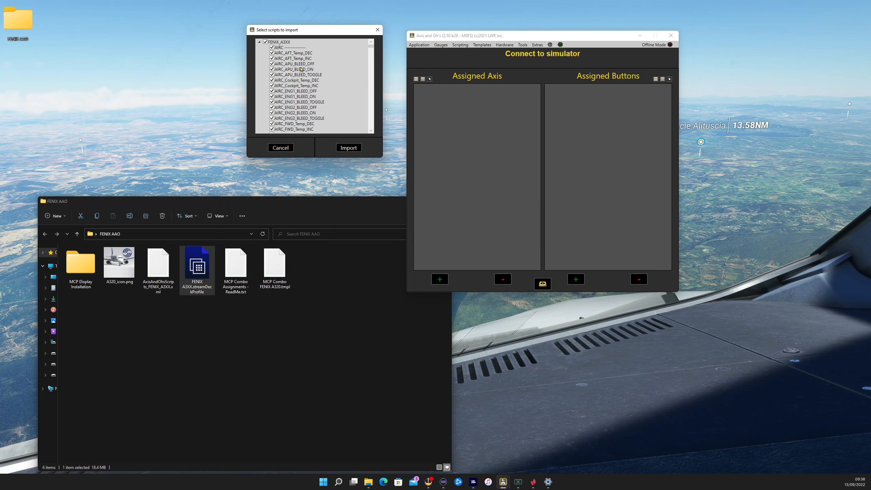
{"action": "left_click_drag", "start_coordinate": [375, 50], "coordinate": [388, 36]}
{"action": "left_click", "coordinate": [344, 149]}
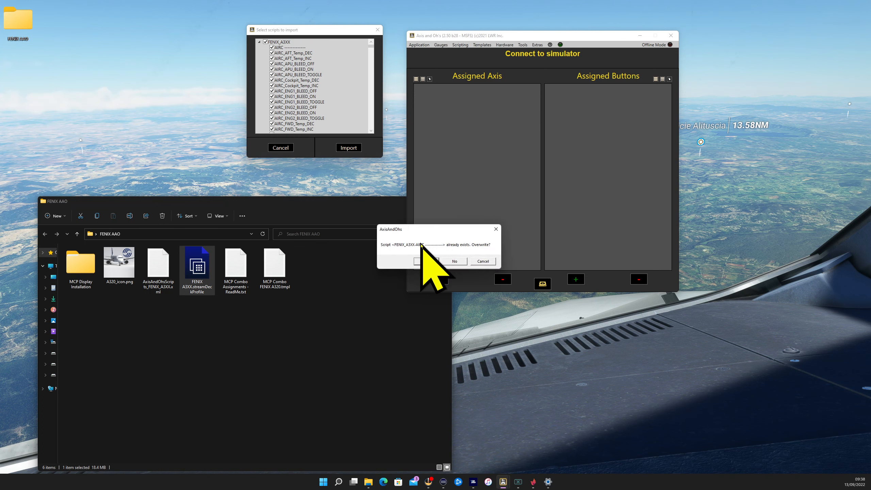
{"action": "left_click_drag", "start_coordinate": [428, 213], "coordinate": [450, 155]}
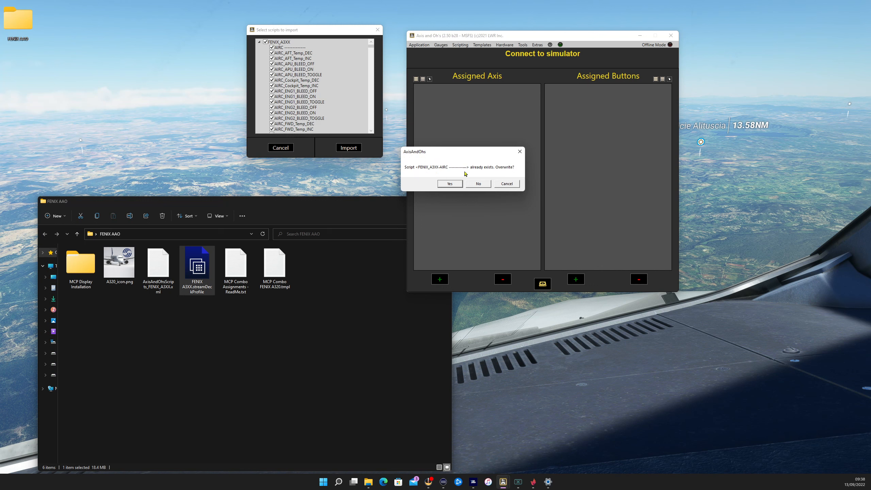
{"action": "left_click", "coordinate": [513, 185]}
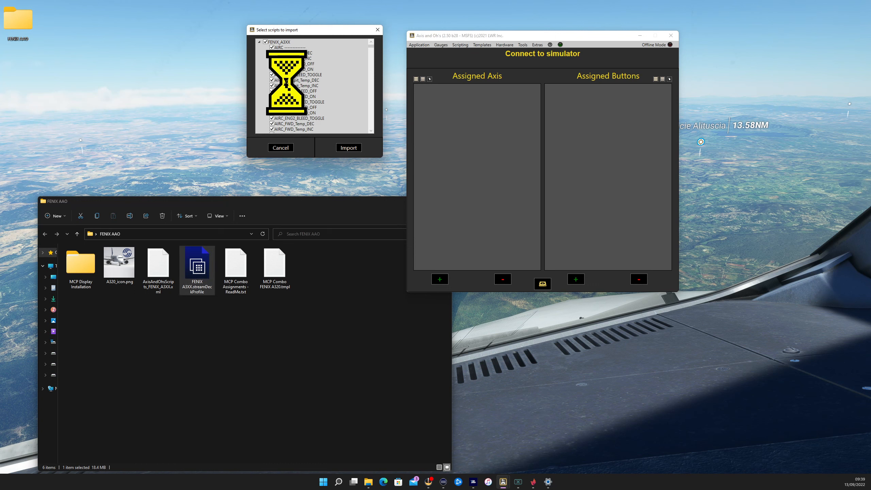
{"action": "left_click", "coordinate": [348, 148]}
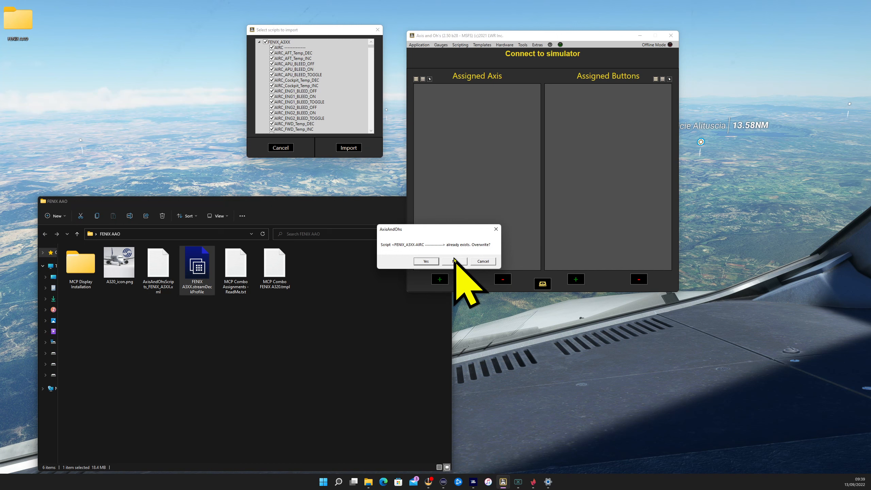
{"action": "left_click", "coordinate": [455, 262]}
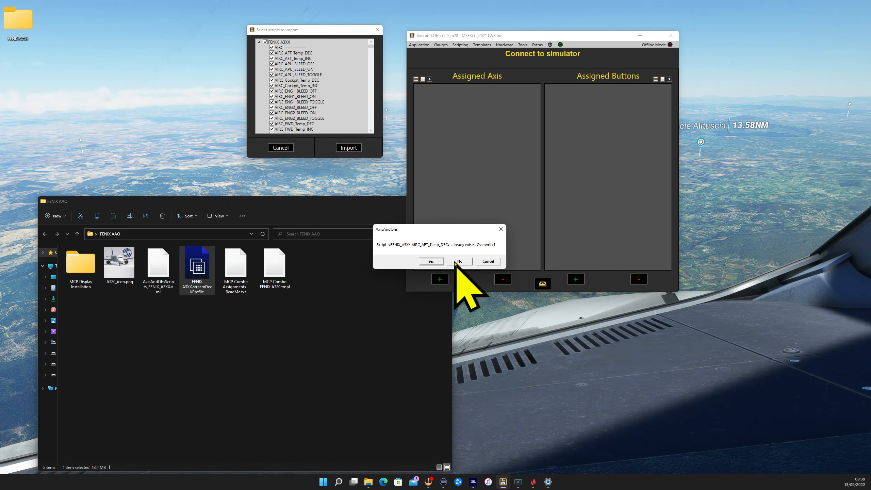
{"action": "left_click", "coordinate": [455, 261]}
{"action": "left_click", "coordinate": [454, 261]}
{"action": "left_click", "coordinate": [496, 262]}
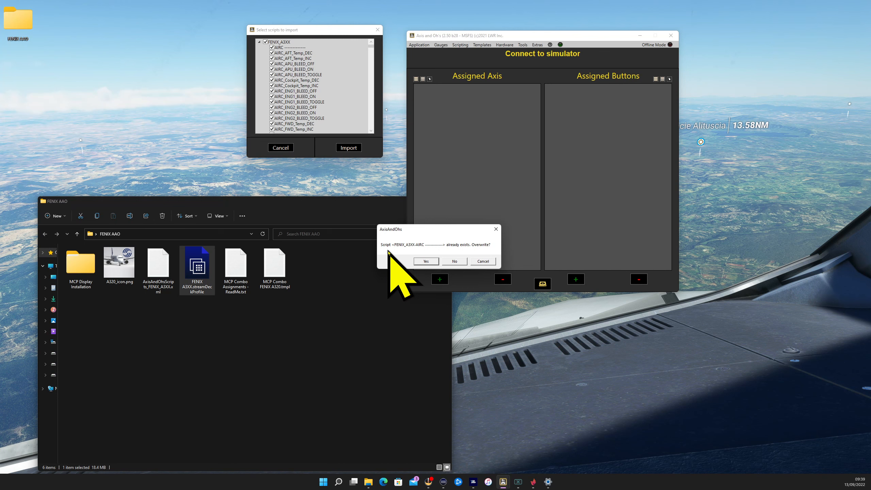
Complete the FENIX_A3XX script import by overwriting all duplicate scripts, and shift the Axis and Ohs window slightly.
{"action": "left_click", "coordinate": [426, 261]}
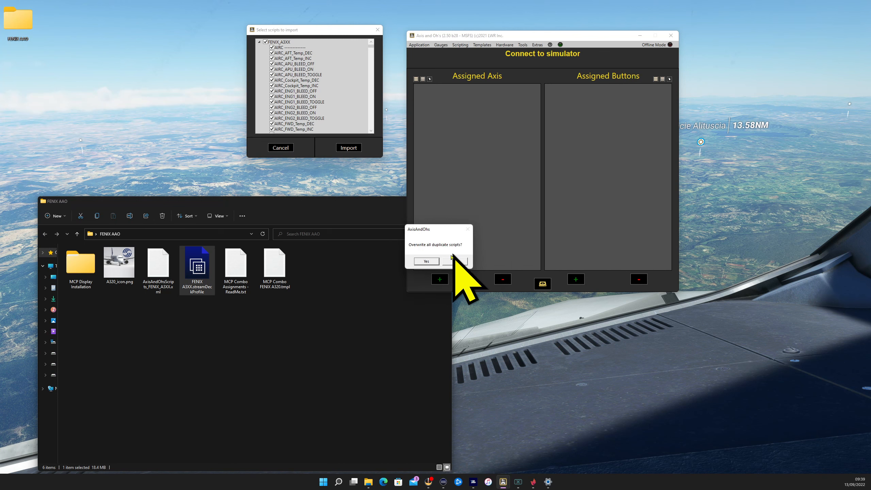
{"action": "left_click", "coordinate": [426, 261]}
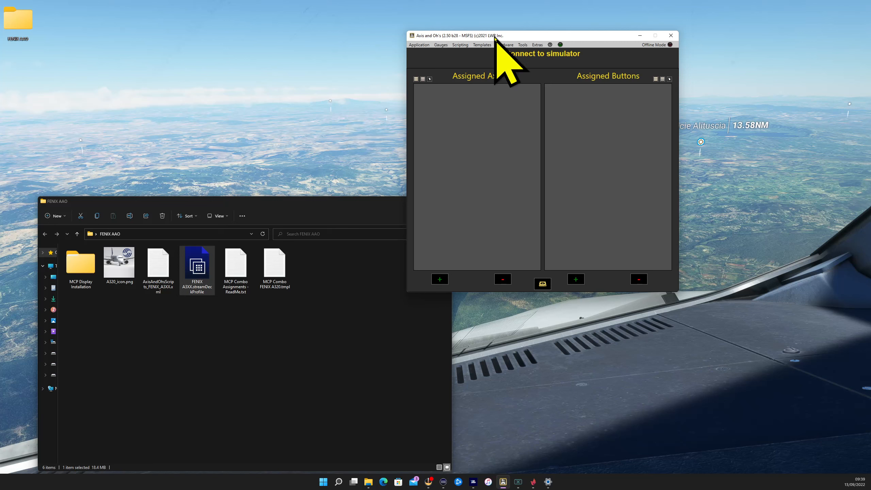
{"action": "left_click_drag", "start_coordinate": [496, 36], "coordinate": [479, 29]}
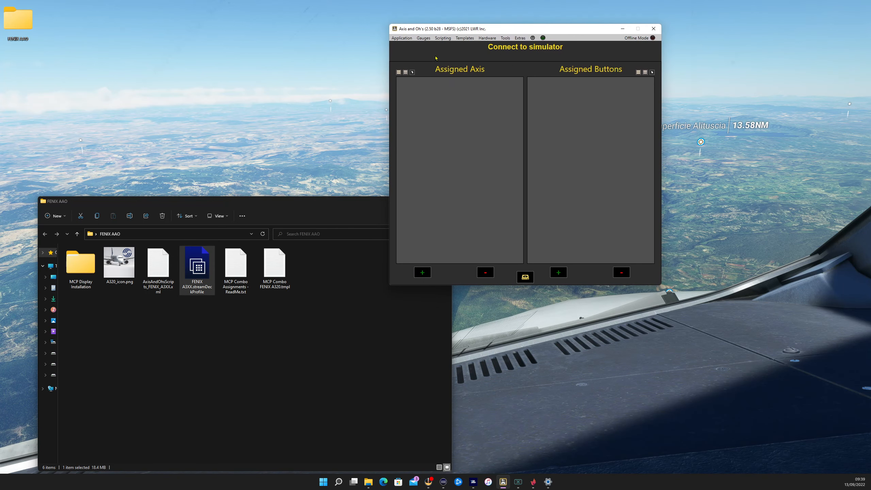
Import the FENIX A320 template from MCP Combo FENIX A320.tmpl in the desktop's FENIX AAO folder.
{"action": "left_click", "coordinate": [462, 39]}
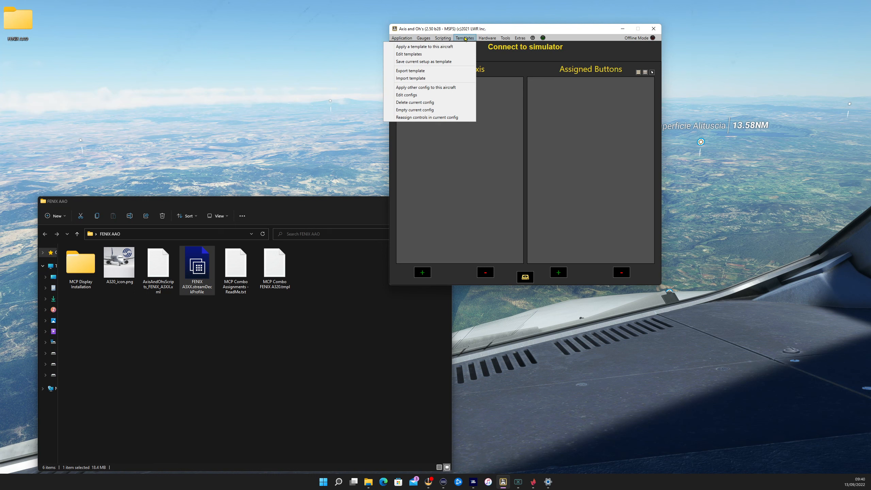
{"action": "left_click", "coordinate": [415, 79]}
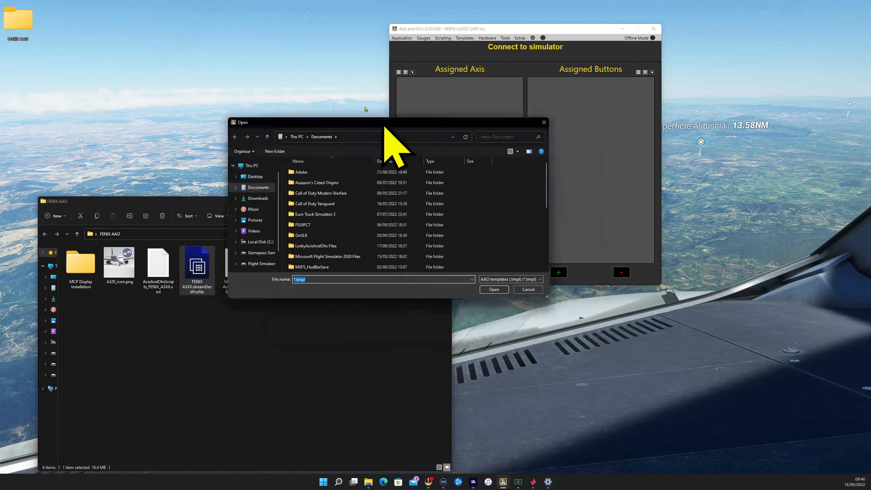
{"action": "left_click_drag", "start_coordinate": [383, 124], "coordinate": [220, 20]}
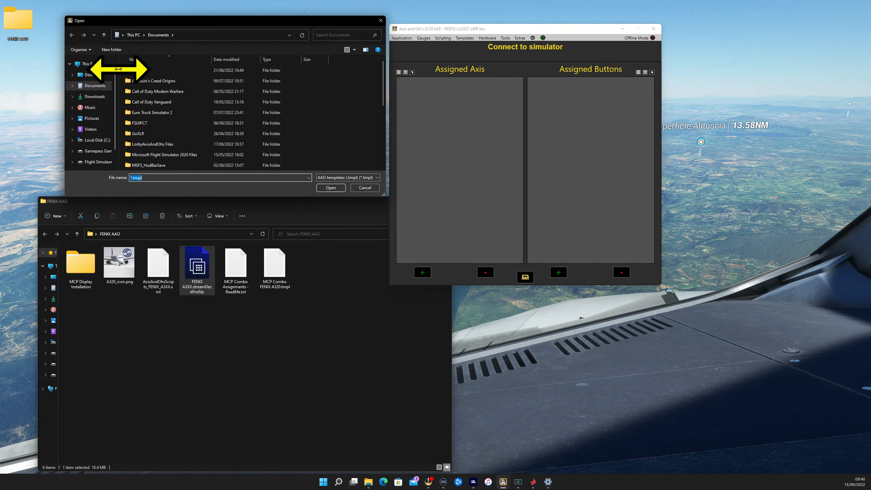
{"action": "left_click", "coordinate": [91, 74]}
{"action": "double_click", "coordinate": [166, 69]}
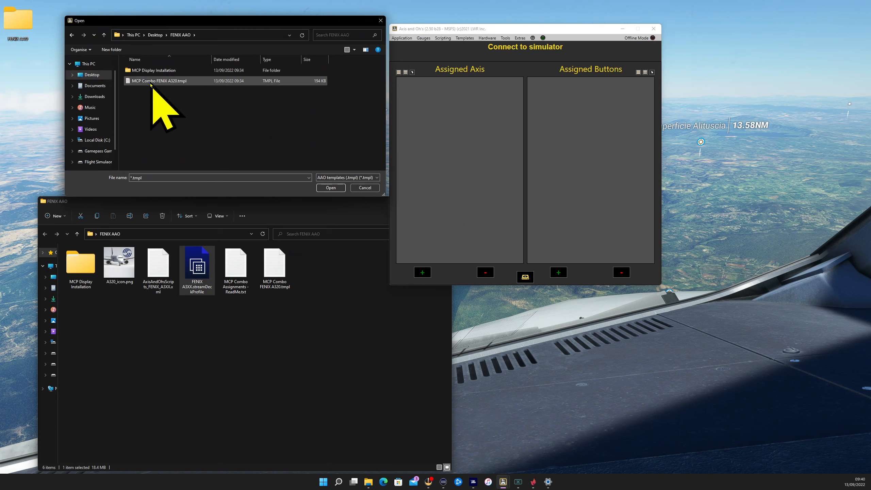
{"action": "double_click", "coordinate": [175, 82]}
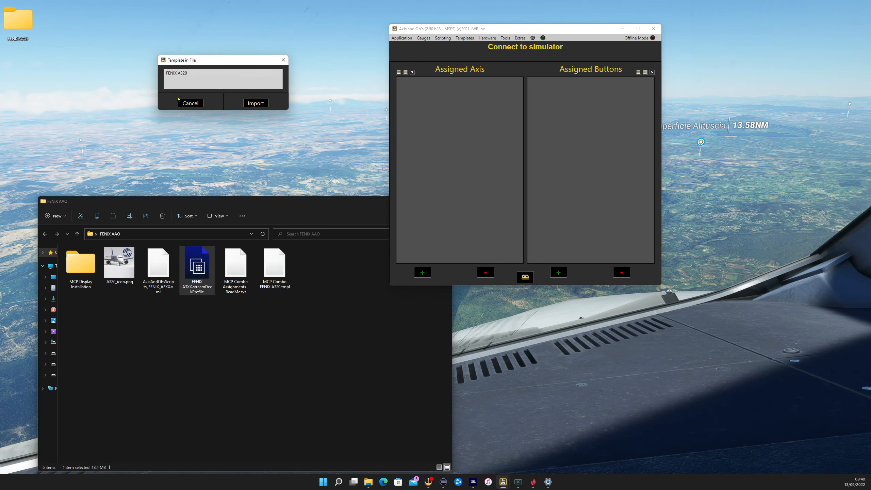
{"action": "left_click", "coordinate": [183, 74]}
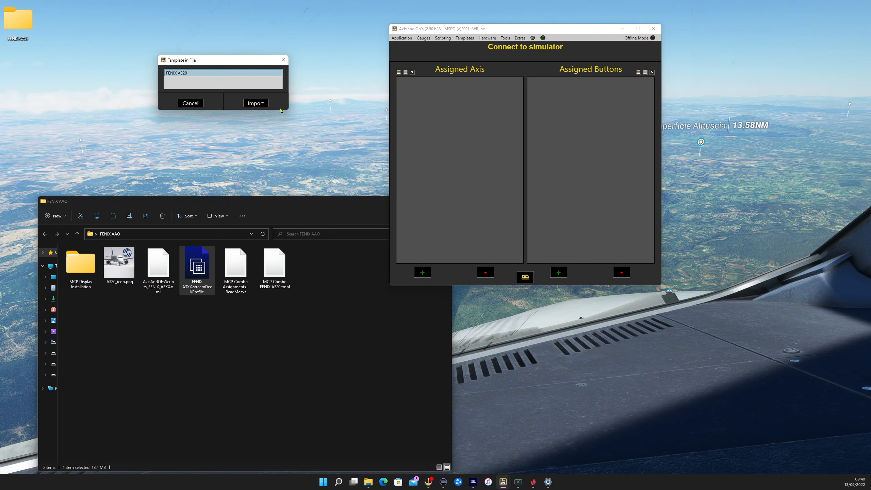
{"action": "left_click", "coordinate": [255, 103]}
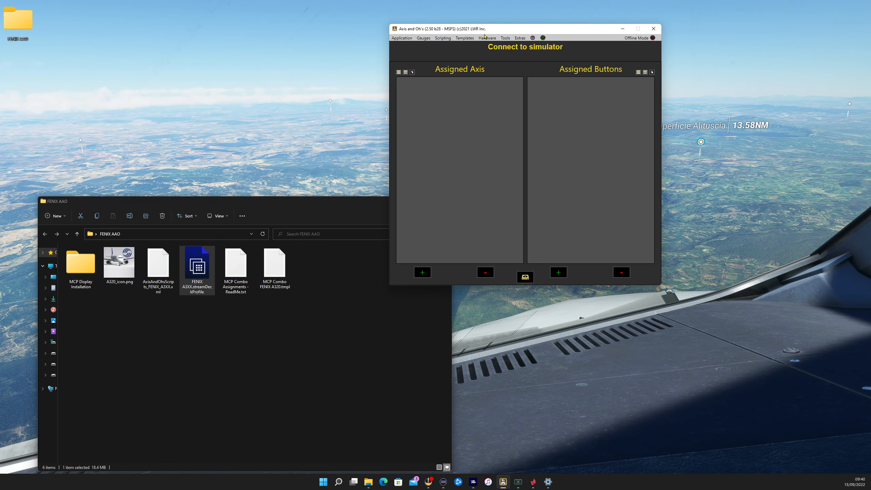
Search Windows for LO to view the launch options of LorbyAxisAndOhs_MSFS, and close the search.
{"action": "left_click", "coordinate": [324, 482]}
{"action": "left_click", "coordinate": [411, 239]}
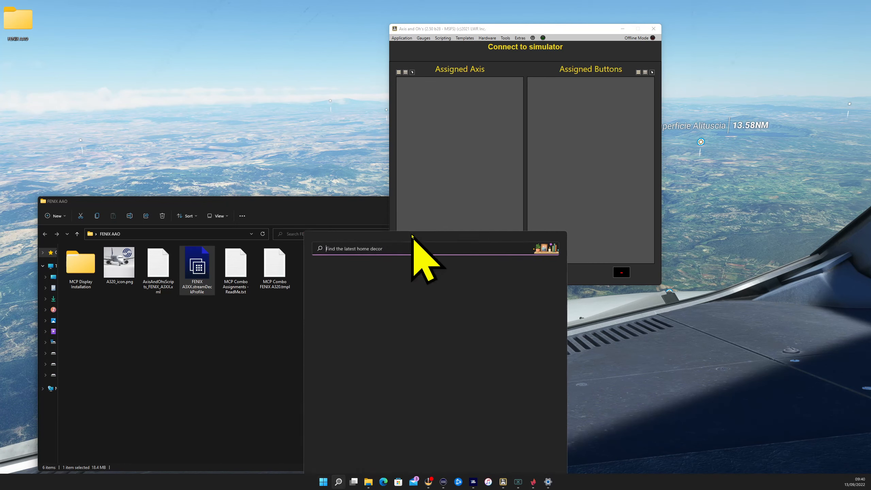
{"action": "type", "text": "LO"}
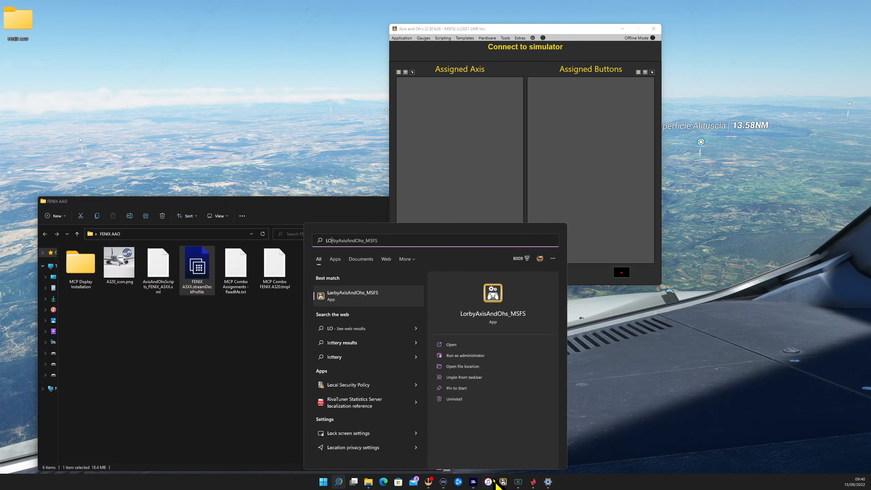
{"action": "mouse_move", "coordinate": [504, 483]}
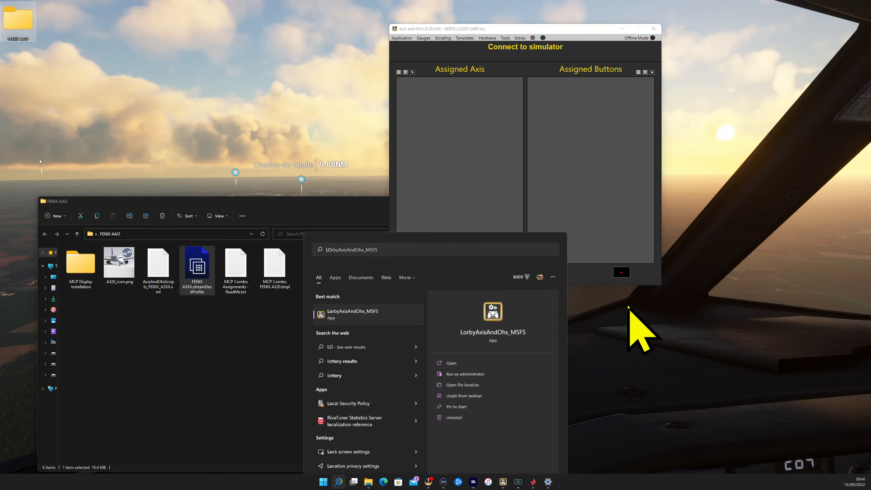
{"action": "left_click", "coordinate": [628, 305]}
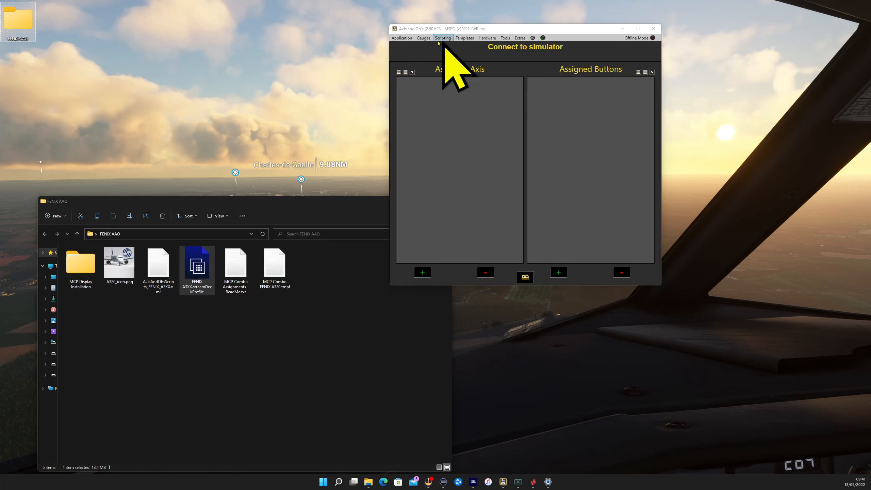
Toggle the Axis and Ohs option that enables the Web API on port 9080.
{"action": "left_click", "coordinate": [408, 38]}
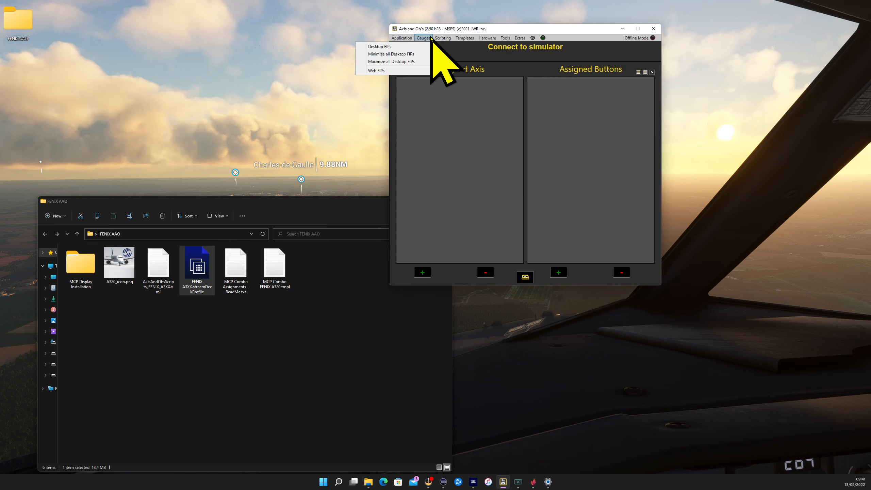
{"action": "mouse_move", "coordinate": [464, 40]}
{"action": "mouse_move", "coordinate": [505, 39]}
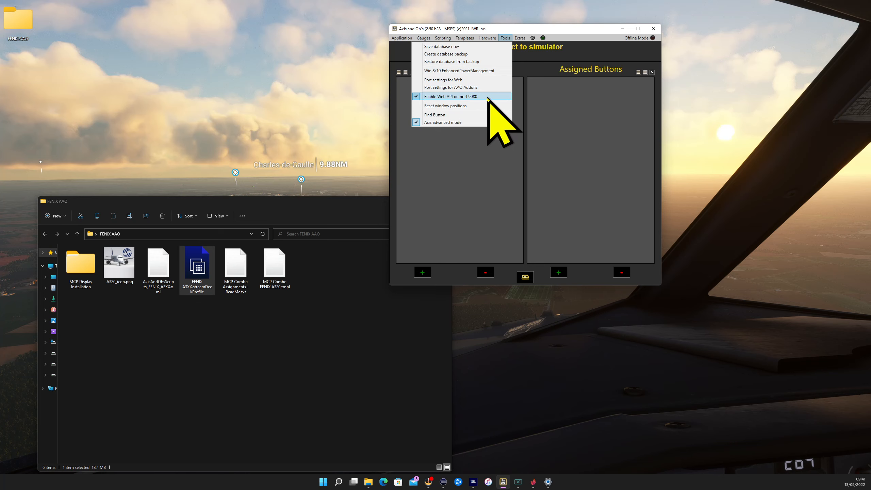
{"action": "left_click", "coordinate": [469, 96]}
{"action": "left_click", "coordinate": [506, 38]}
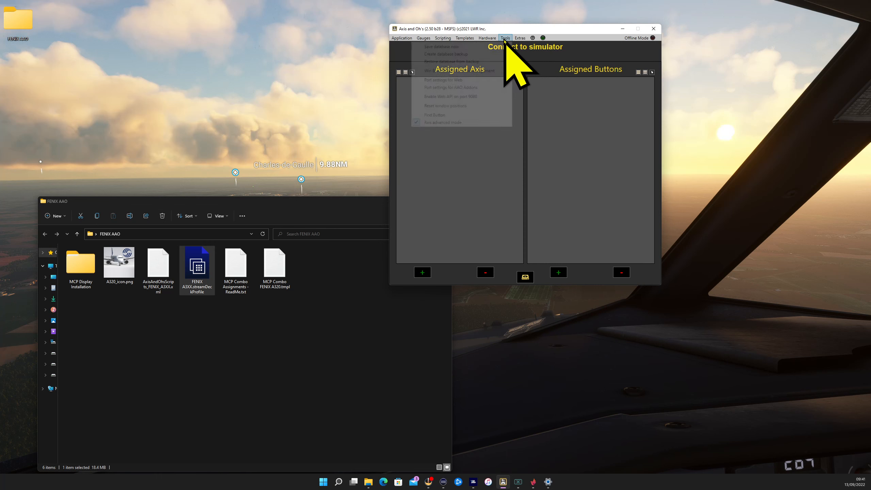